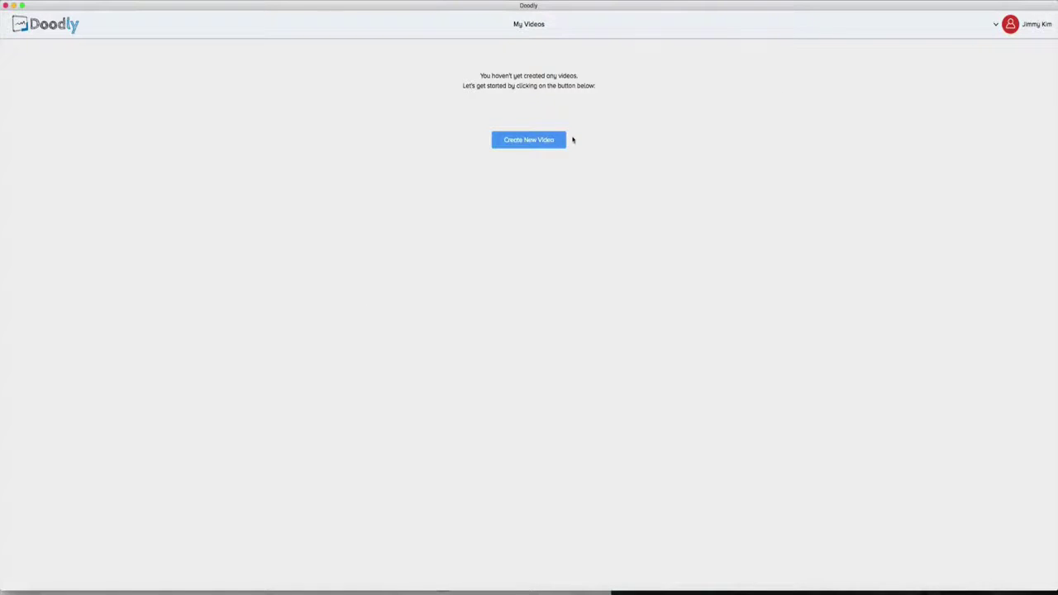
# - Create a new whiteboard video titled 'abc' and open it in the editor
pyautogui.click(547, 143)
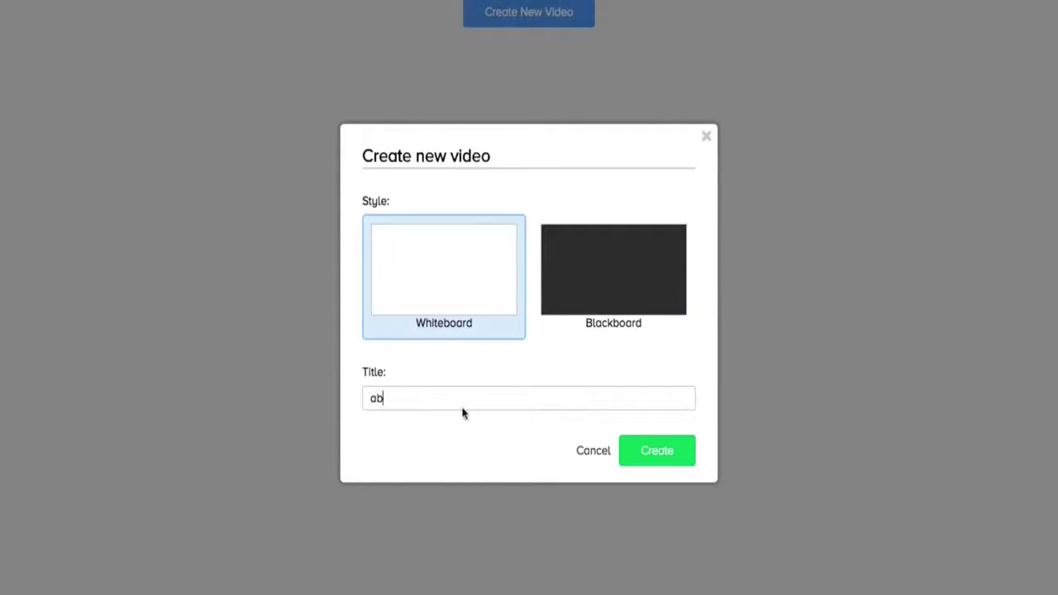
pyautogui.click(641, 451)
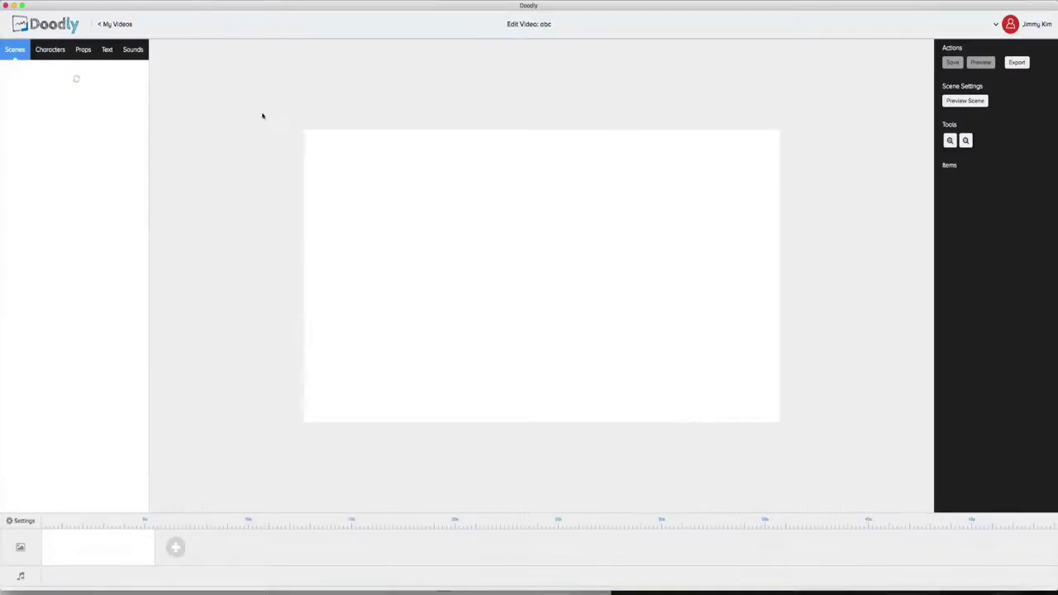
# - Browse the library tabs, cancelling the custom sound and character uploads, ending on Characters
pyautogui.scroll(-1, 104, 139)
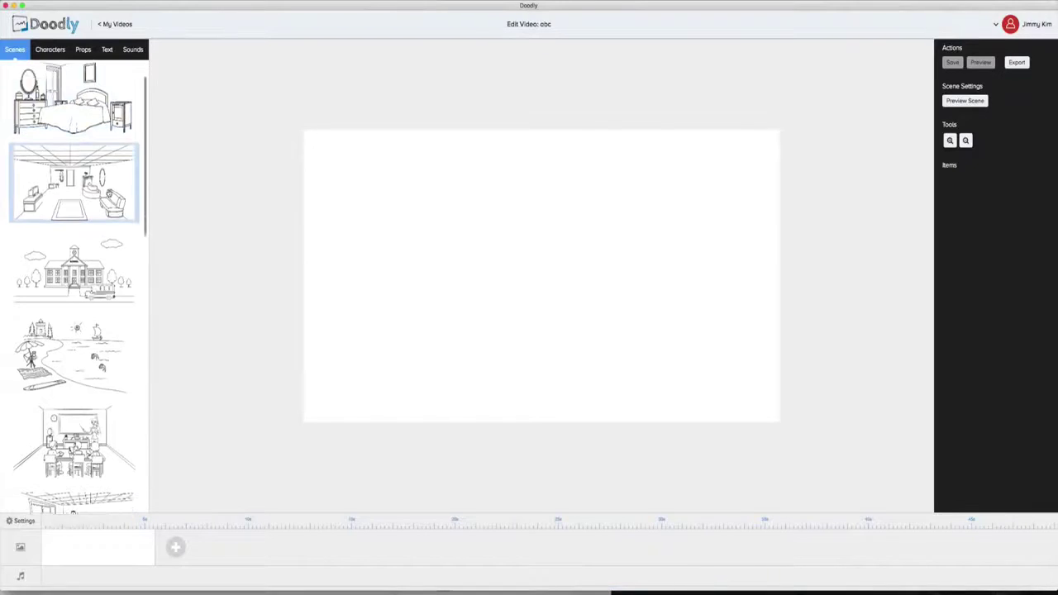
pyautogui.scroll(-4, 106, 166)
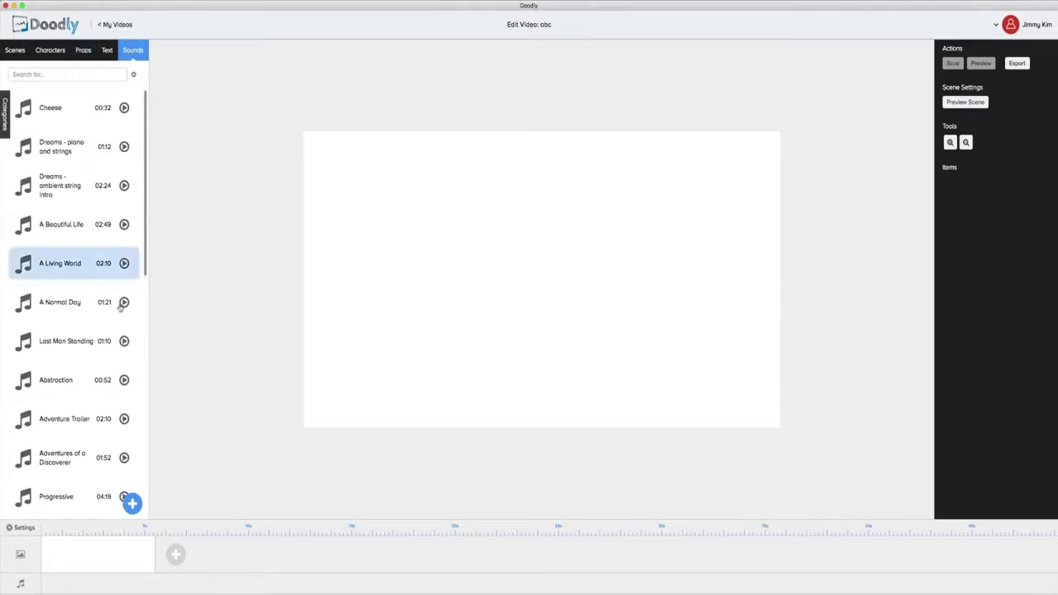
pyautogui.click(130, 500)
pyautogui.click(608, 235)
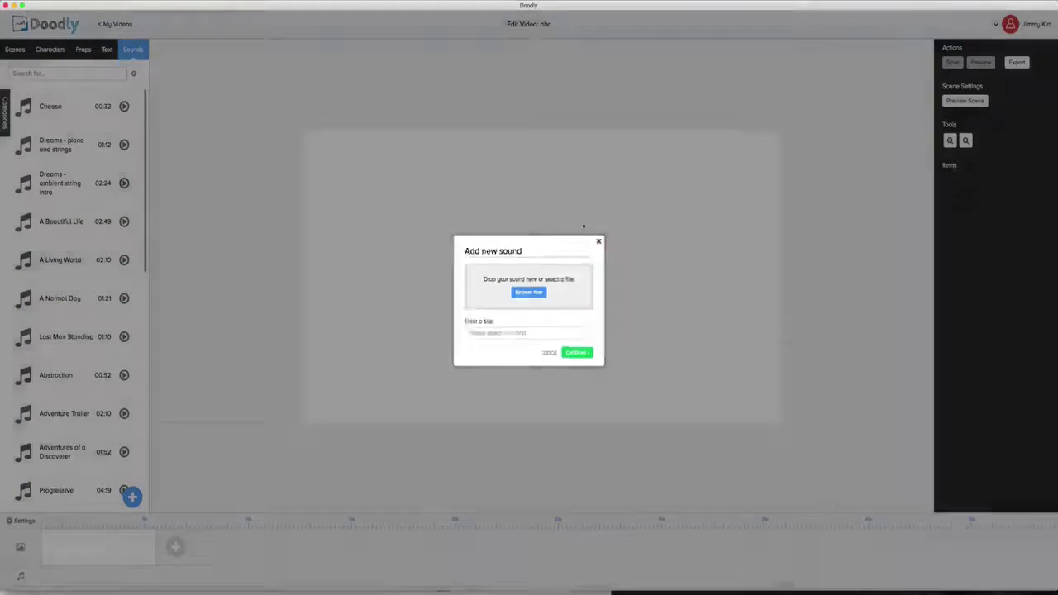
pyautogui.click(130, 497)
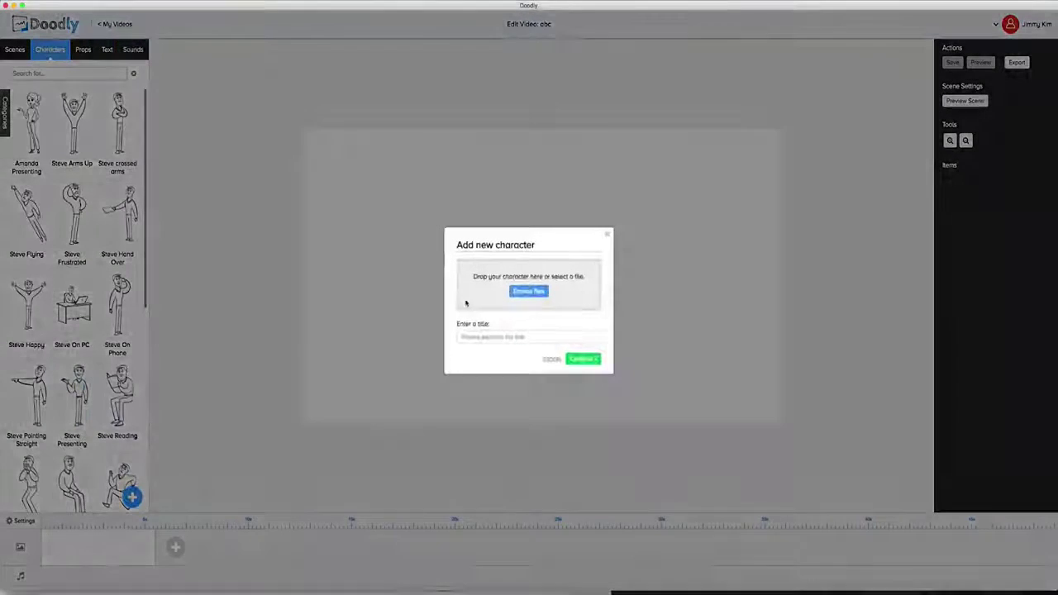
pyautogui.click(607, 236)
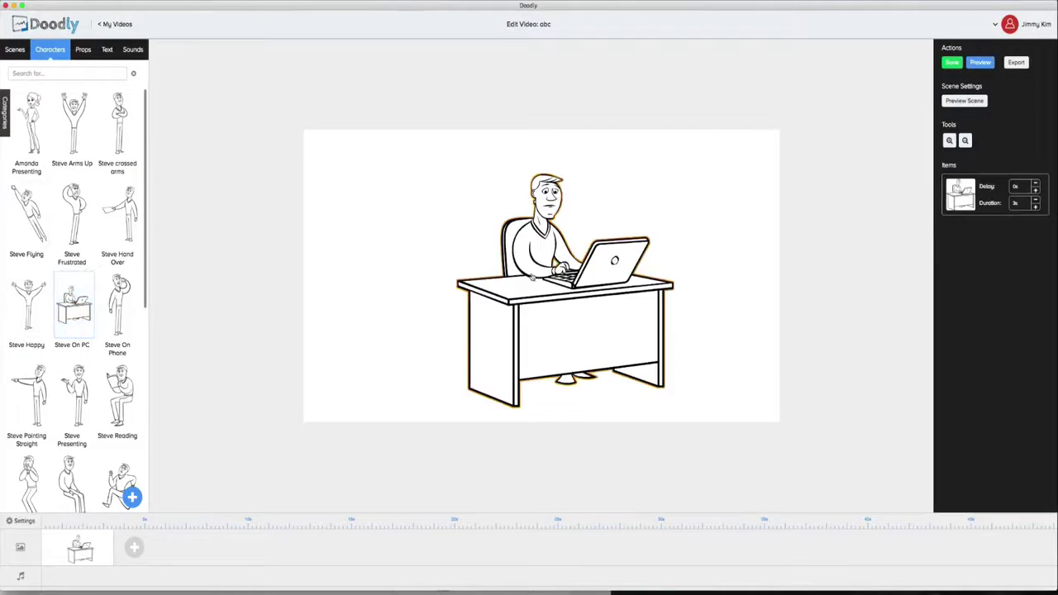
# - Shift Steve On PC right and add a placeholder text line to its left
pyautogui.moveTo(592, 265); pyautogui.dragTo(614, 265)
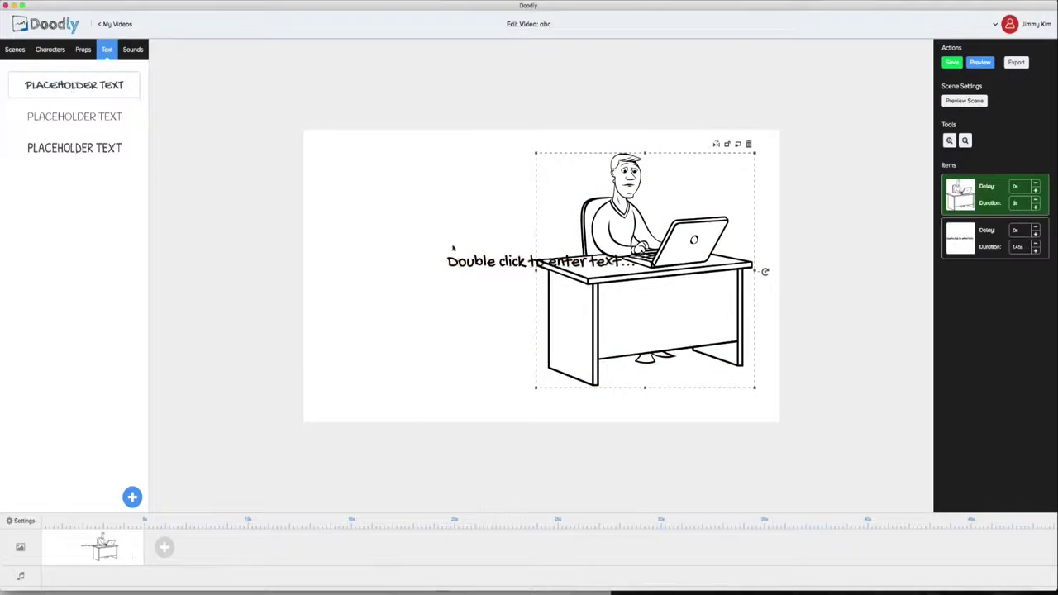
pyautogui.doubleClick(389, 240)
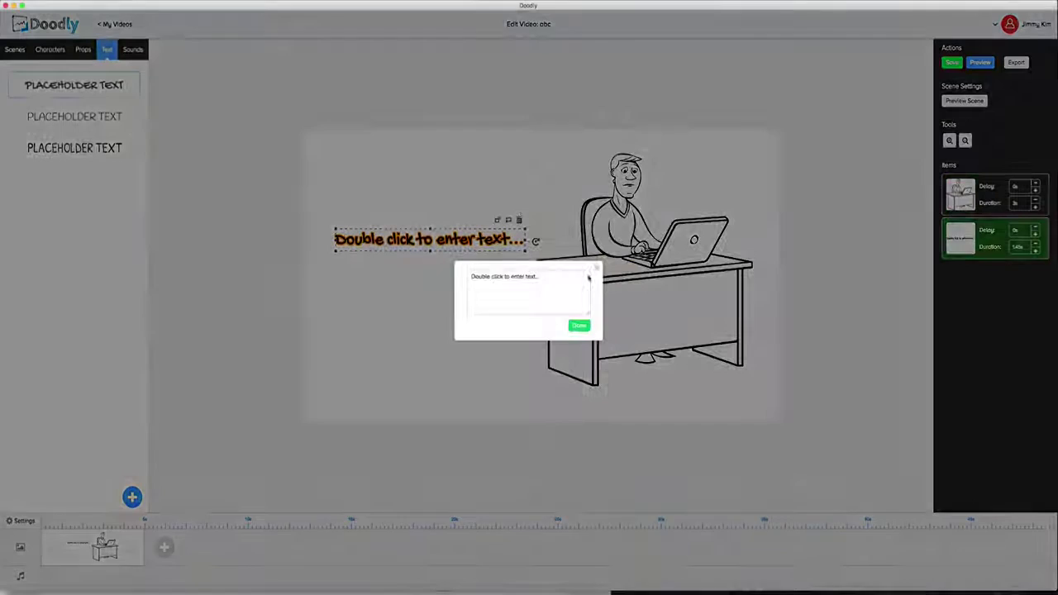
pyautogui.click(596, 267)
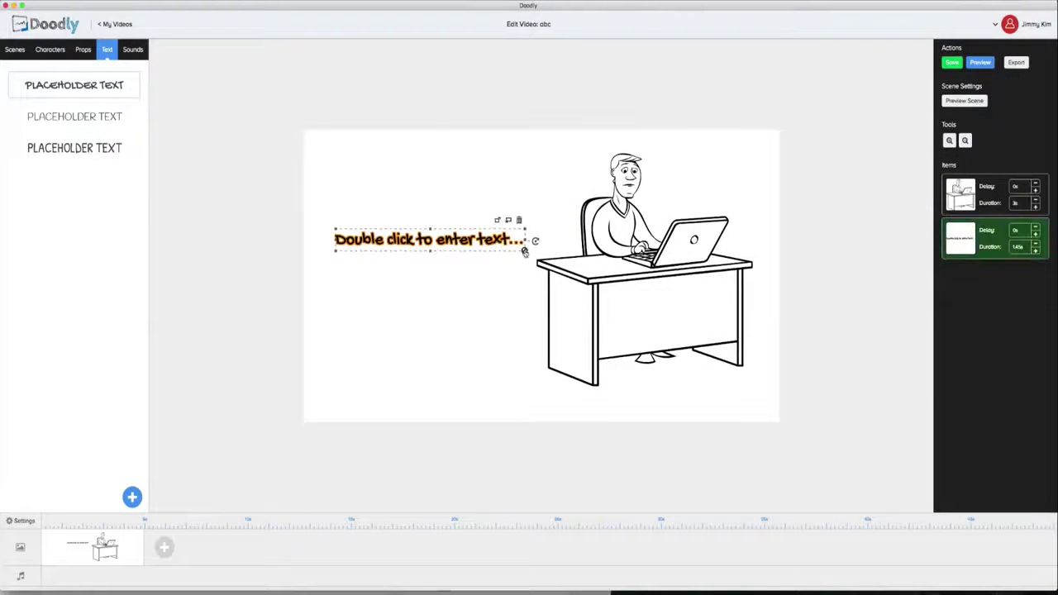